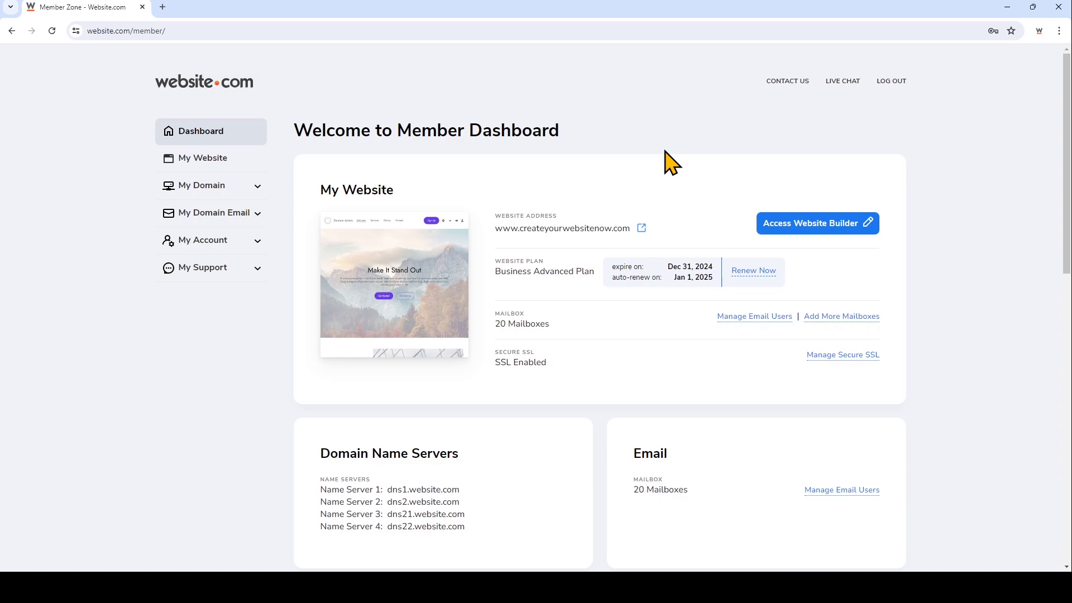
- Open the website's editor and bring up its Site Design settings
click(794, 248)
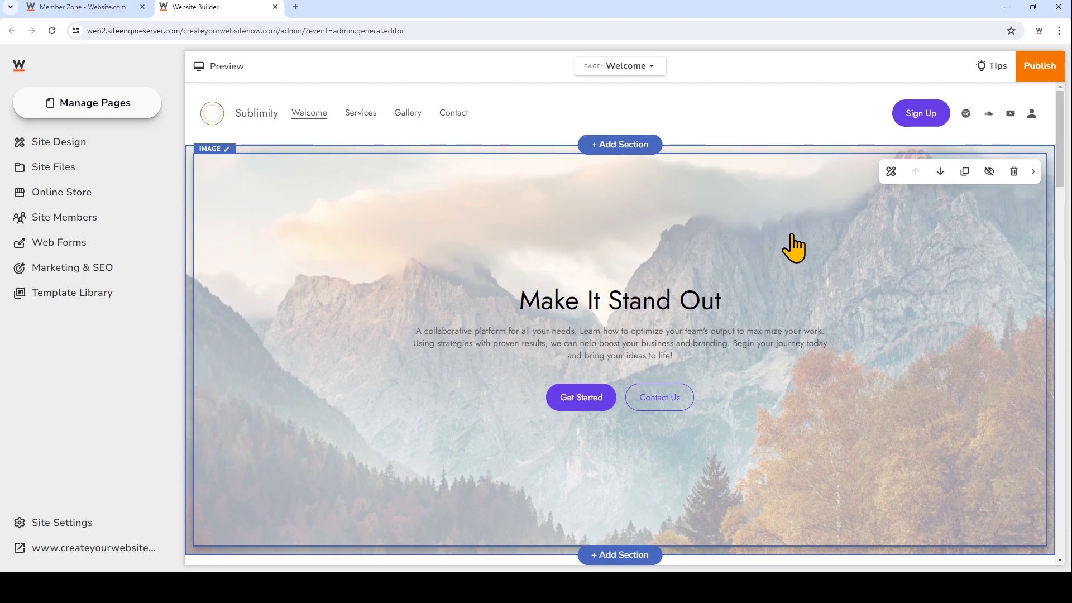
click(95, 151)
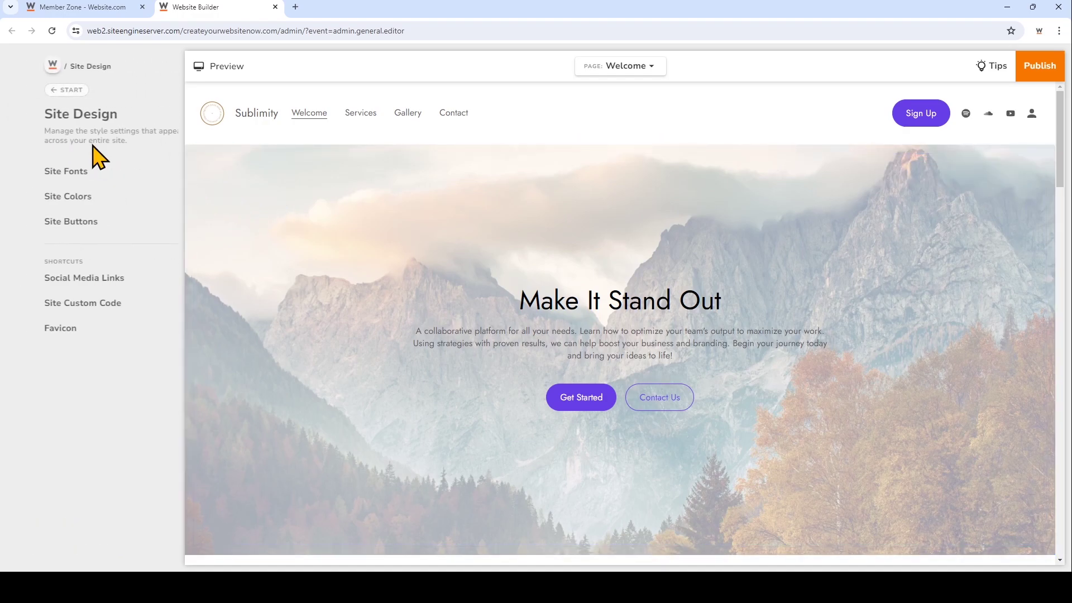
- Apply the Josefin Sans font pack site-wide after briefly trying Fredoka One
click(116, 188)
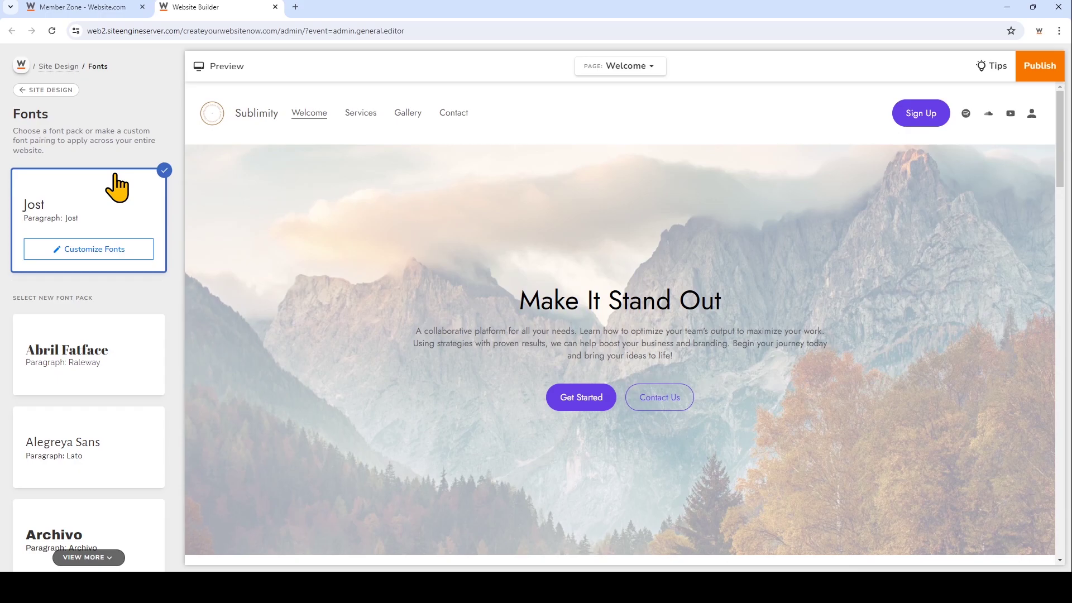
scroll(96, 407, down, 4)
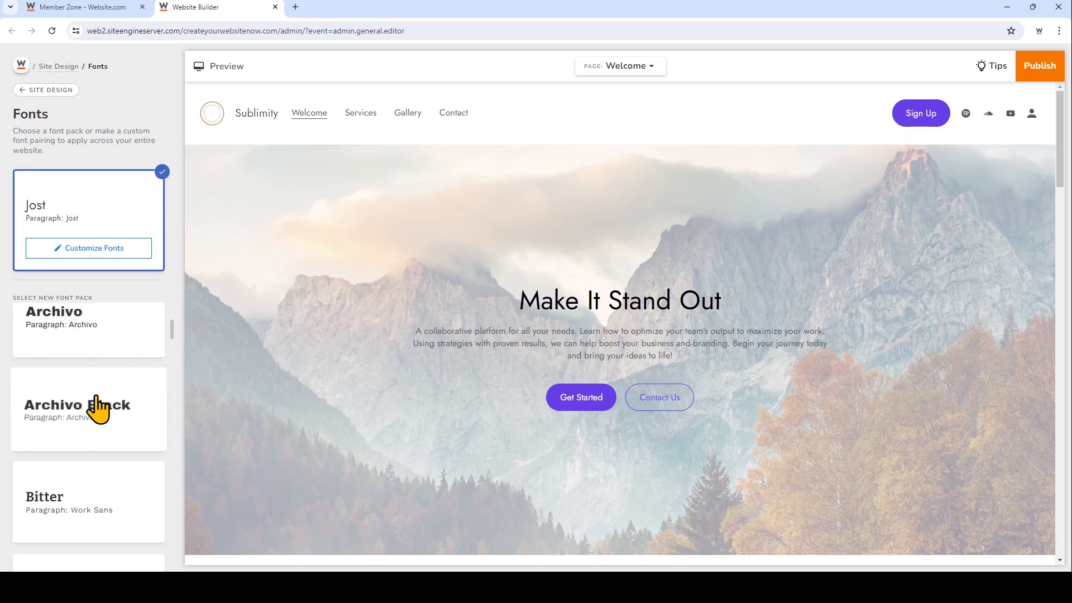
scroll(96, 408, down, 7)
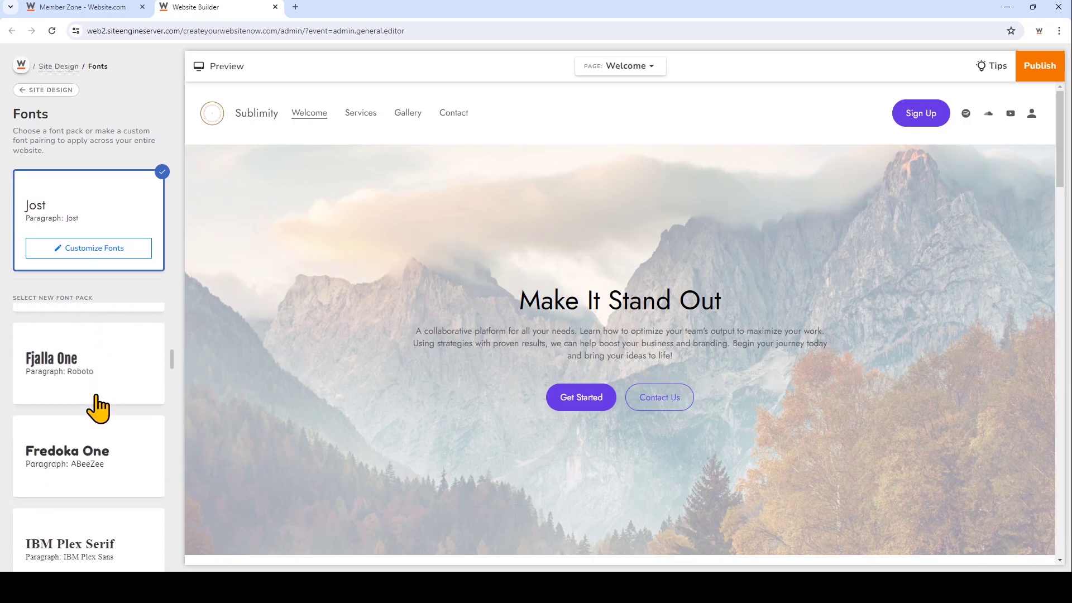
scroll(140, 435, down, 1)
click(124, 384)
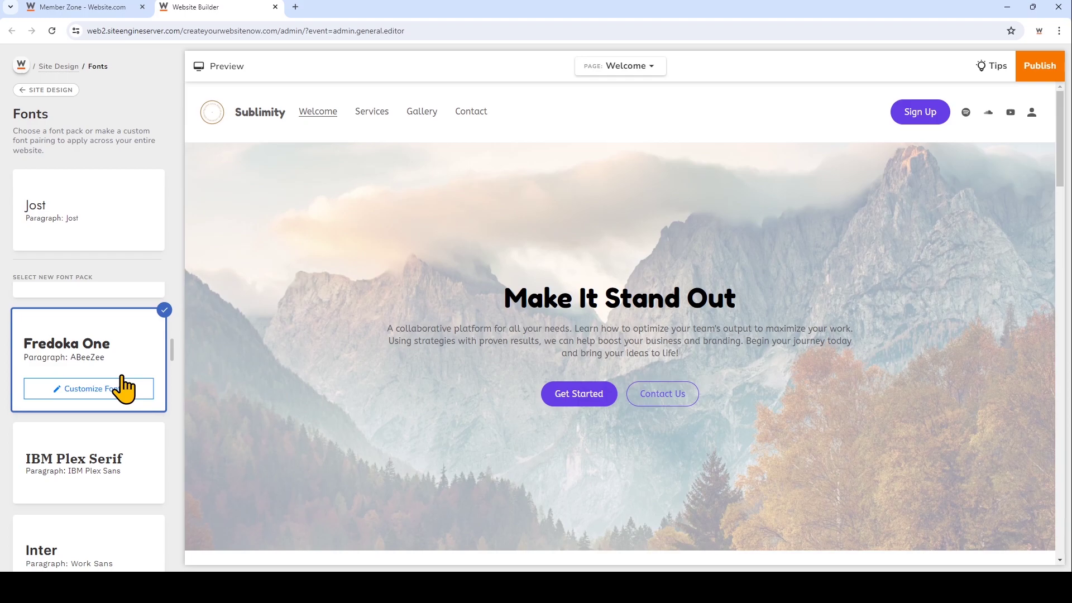
scroll(122, 388, down, 6)
click(125, 412)
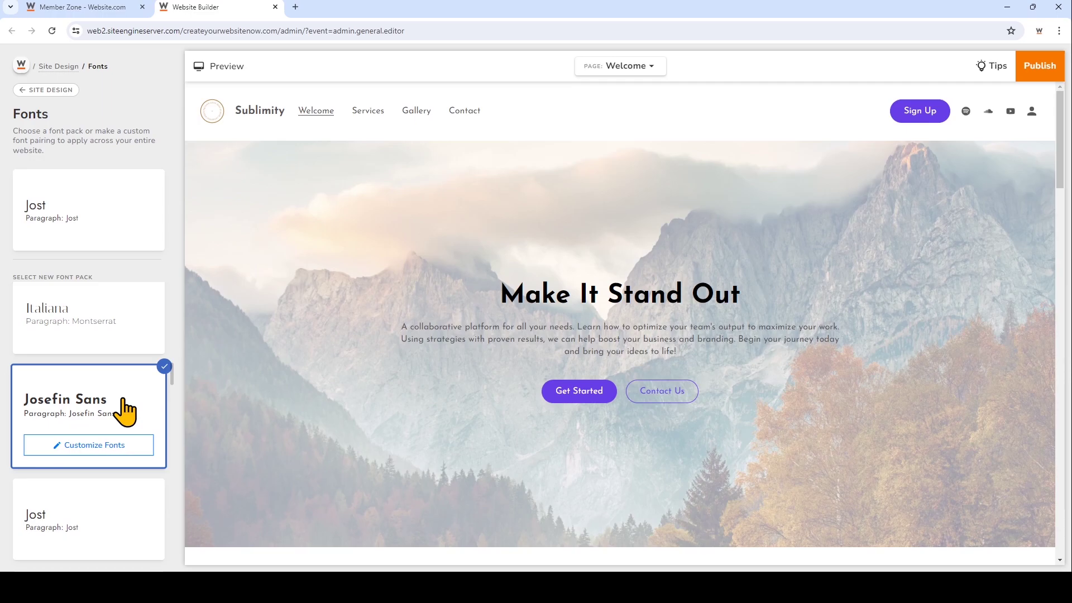
- Customize the pack so section titles use Montserrat Alternates, and save
click(132, 450)
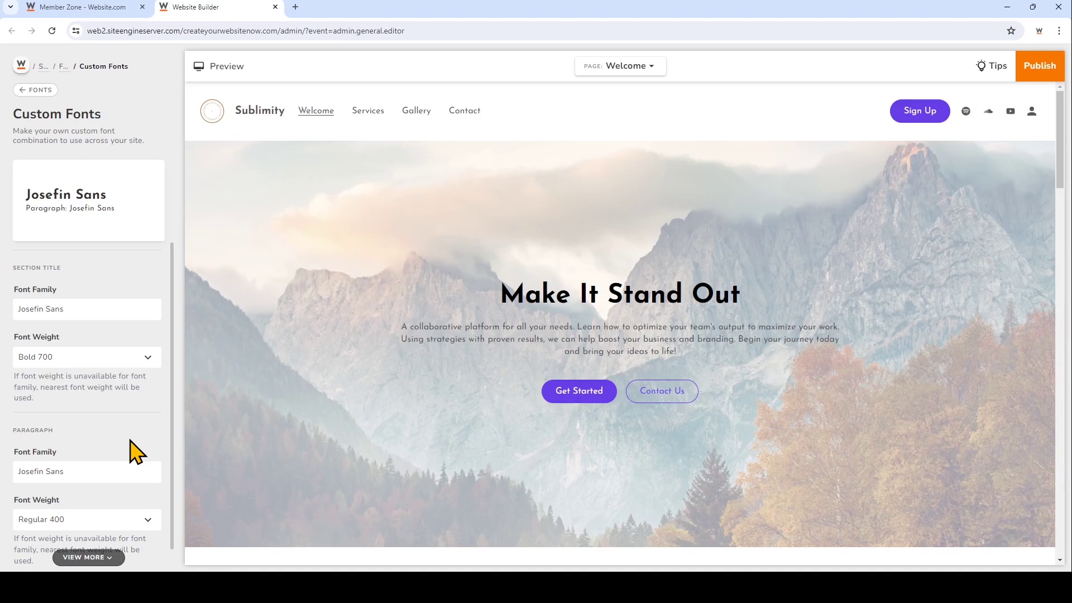
click(148, 310)
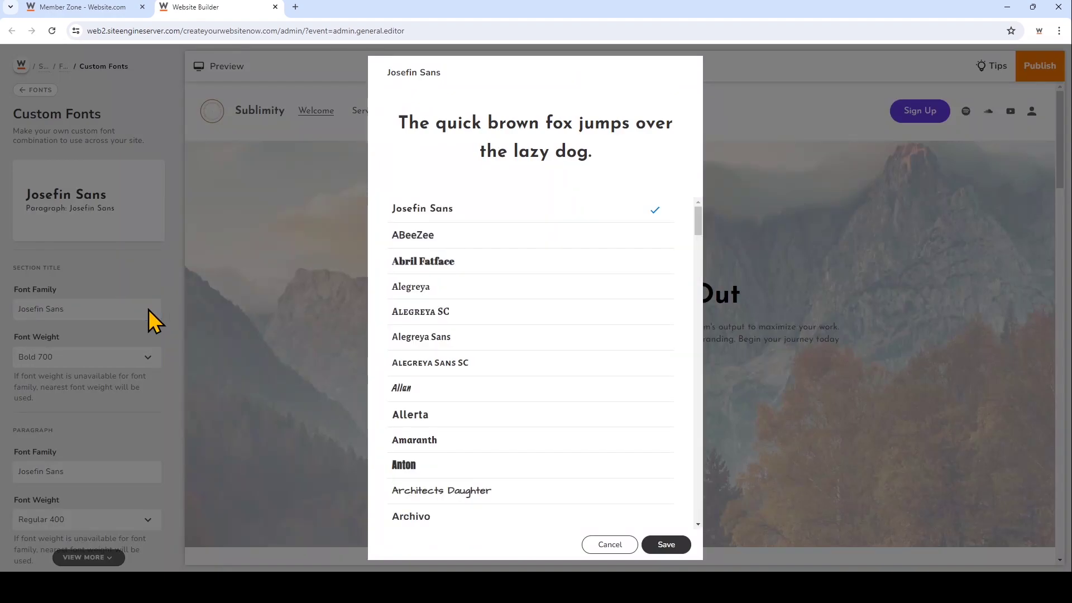
scroll(546, 342, down, 15)
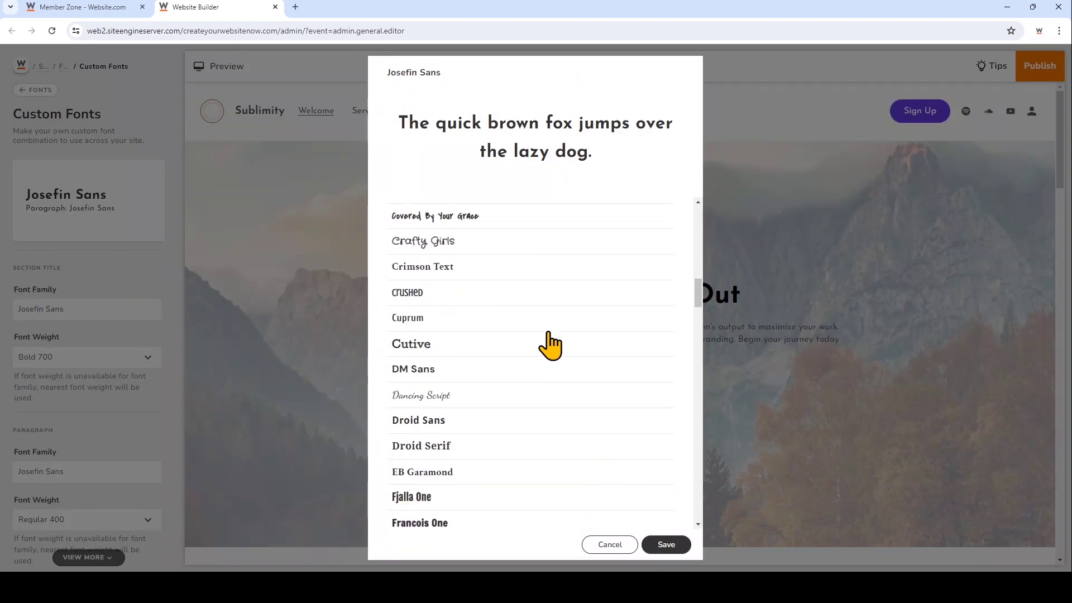
scroll(550, 346, down, 5)
scroll(550, 346, down, 6)
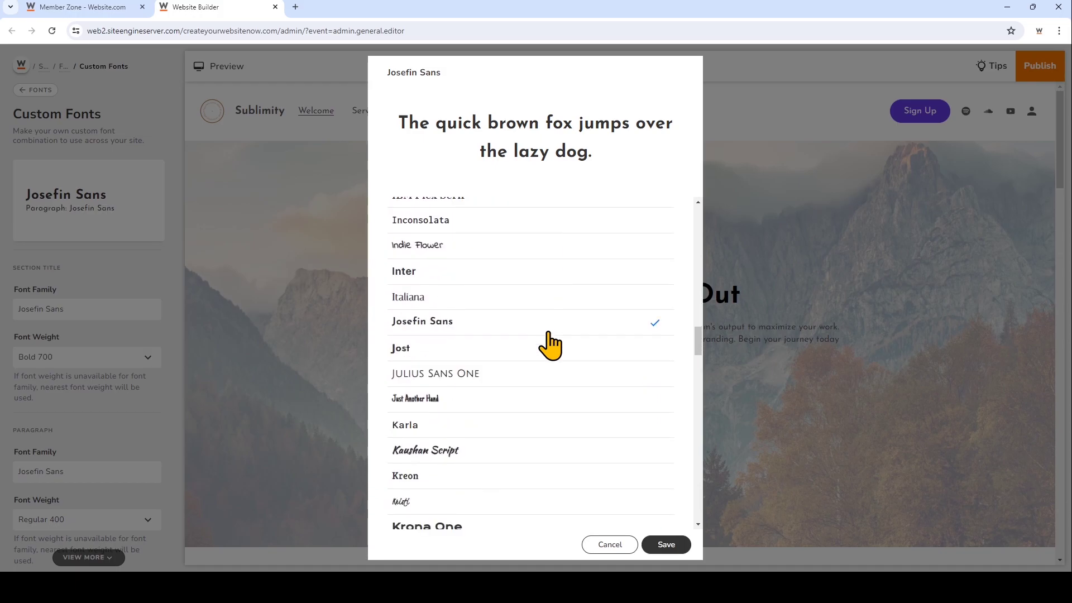
scroll(550, 347, down, 7)
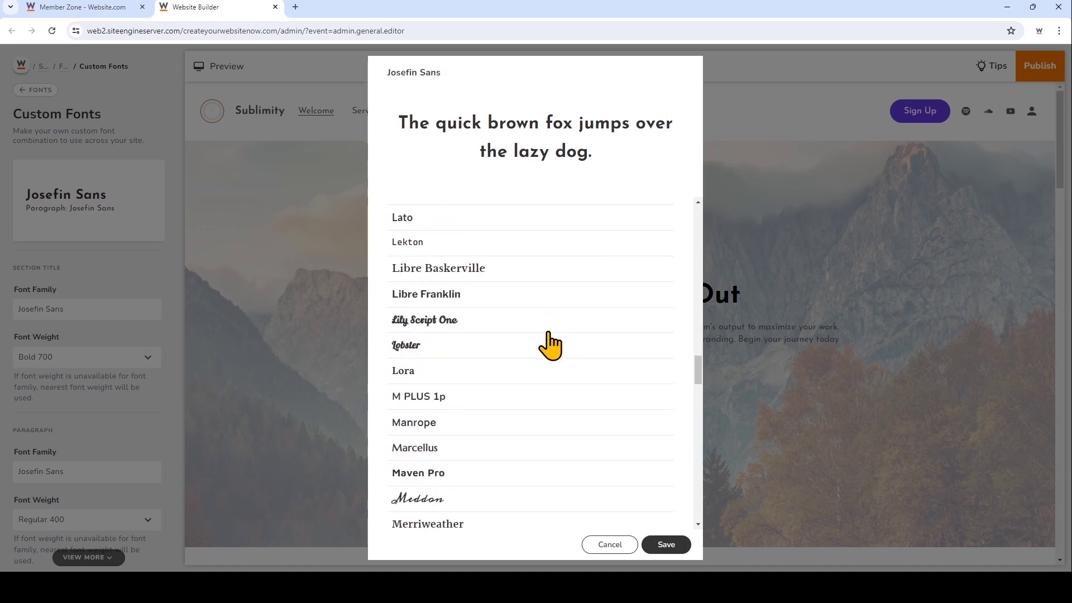
scroll(540, 391, down, 1)
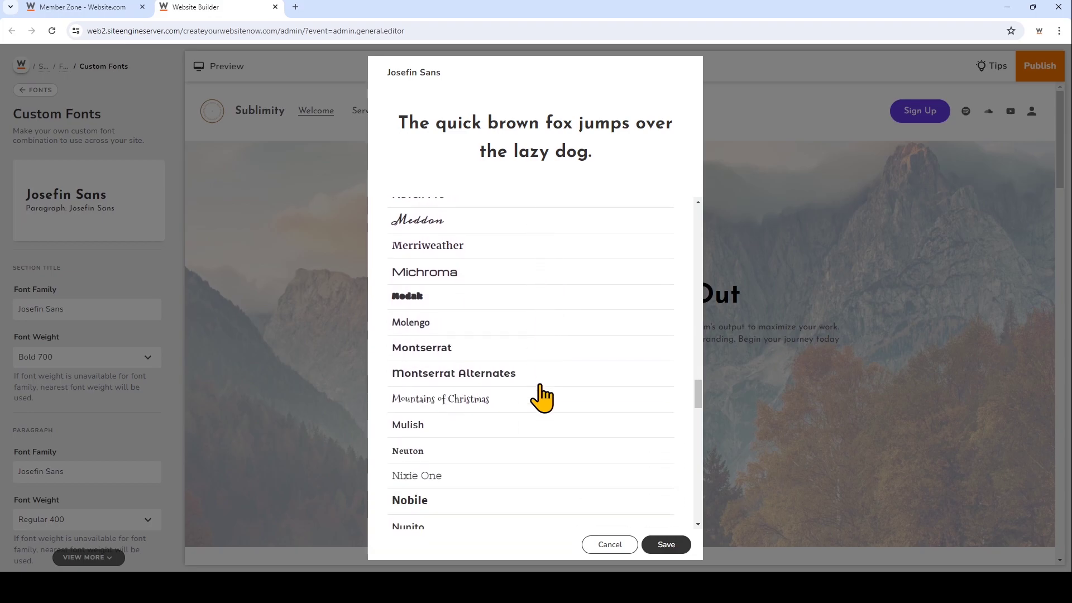
click(542, 381)
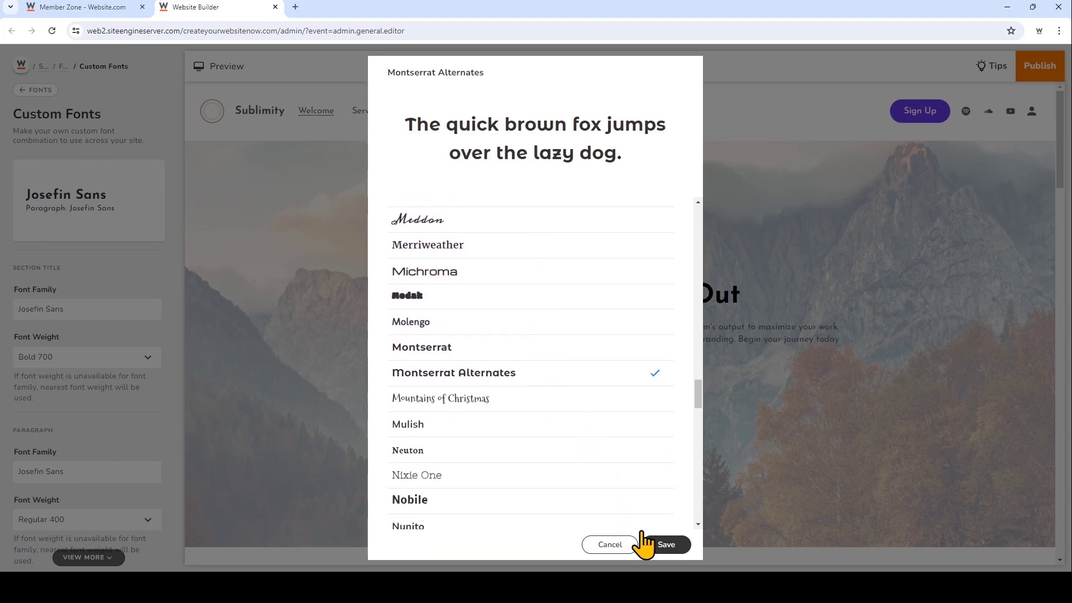
click(675, 552)
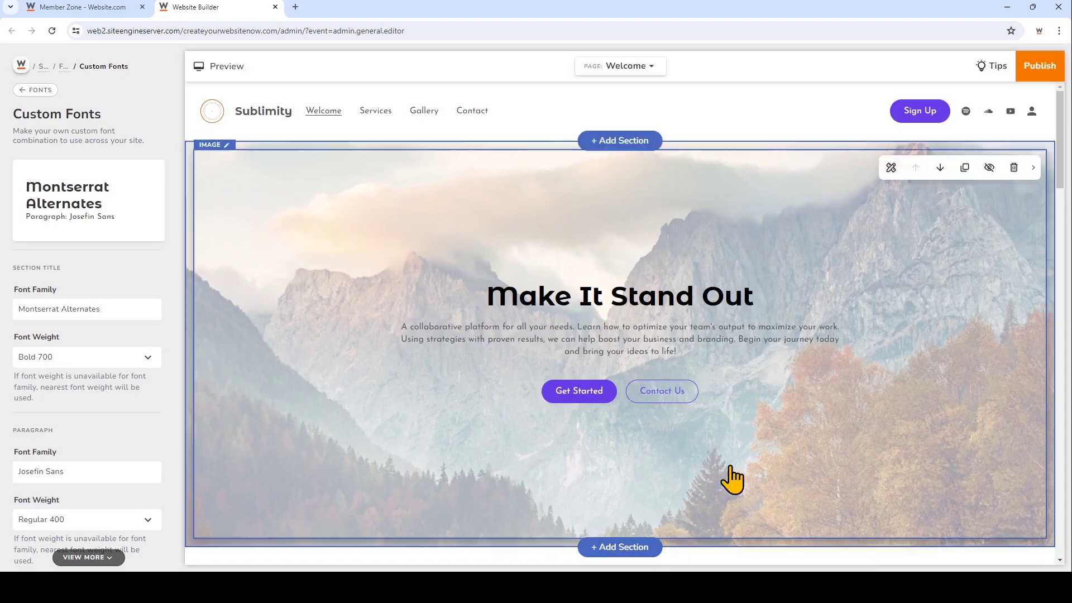
scroll(732, 479, down, 5)
scroll(731, 478, down, 10)
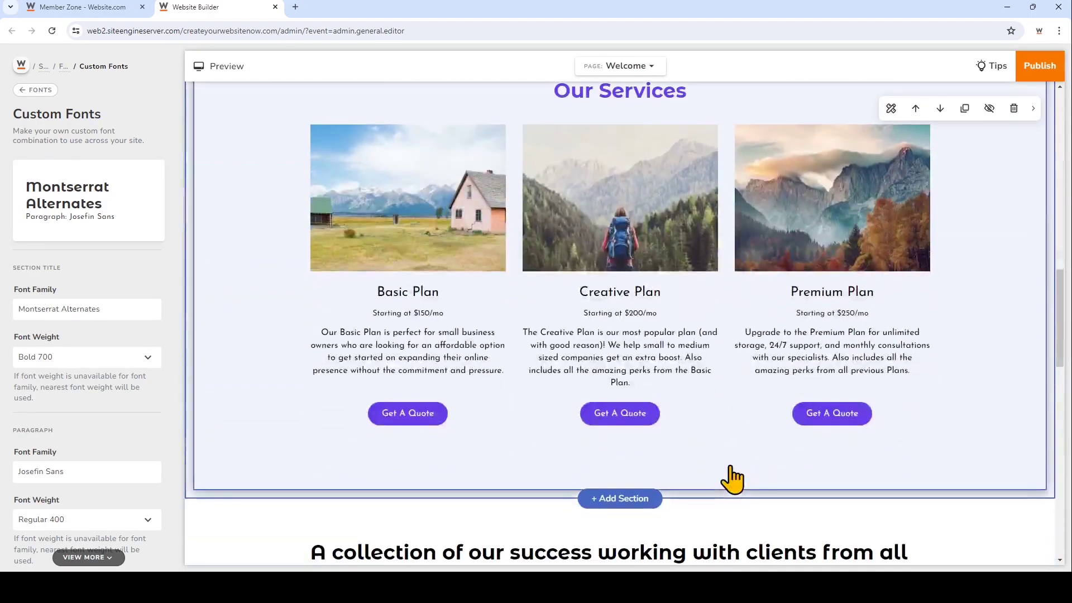
scroll(565, 378, up, 15)
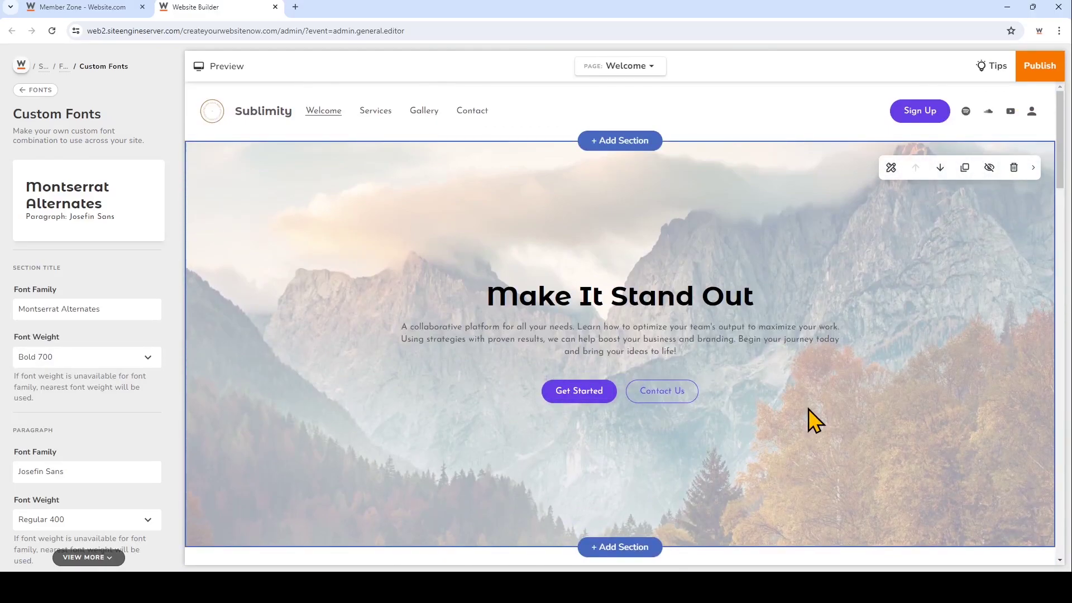
click(129, 364)
click(129, 364)
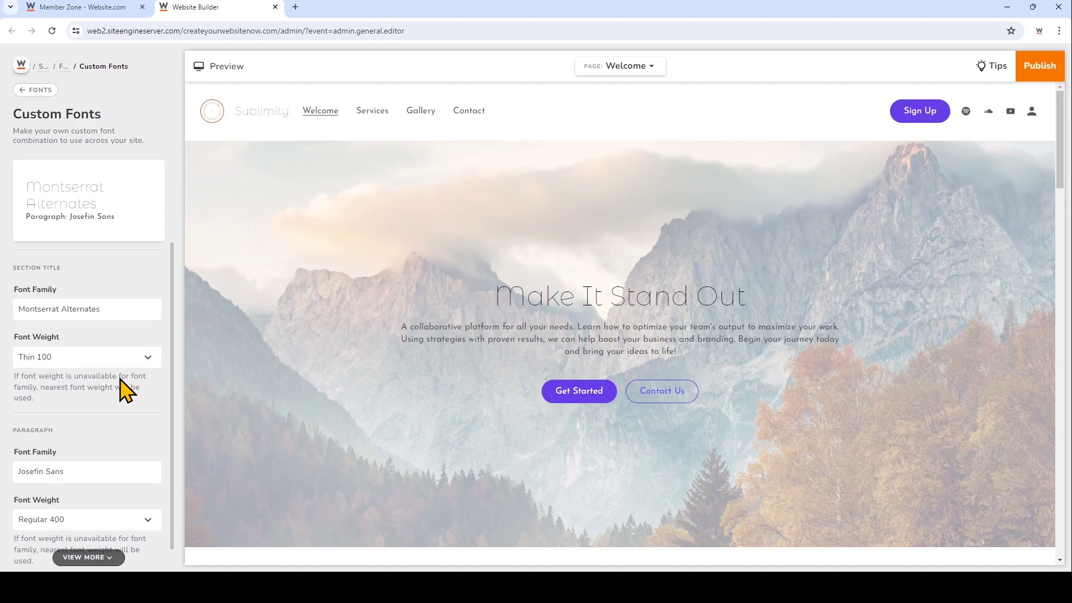
click(119, 363)
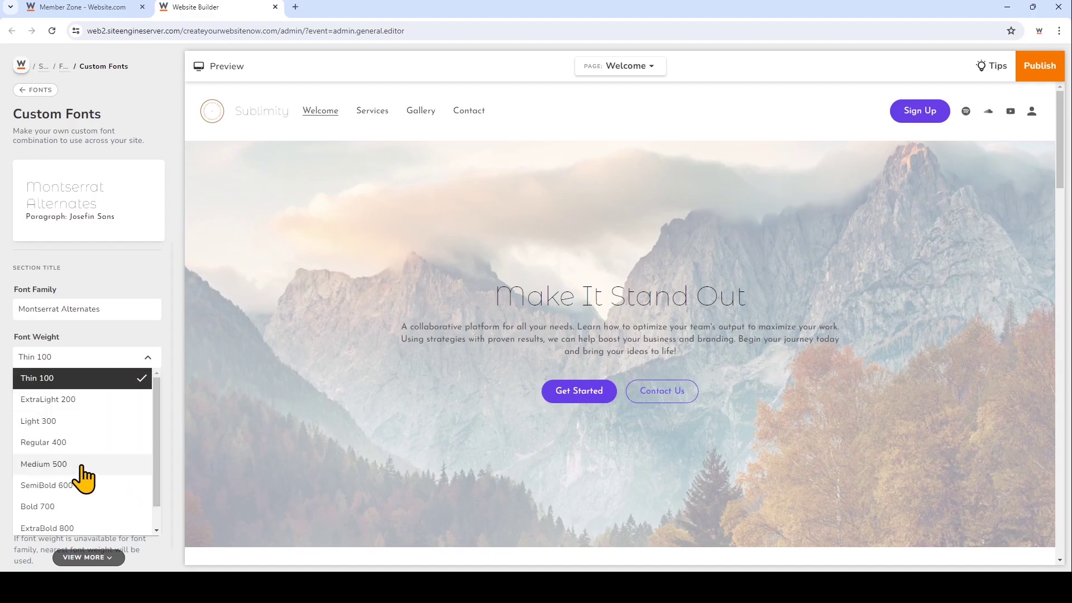
click(87, 508)
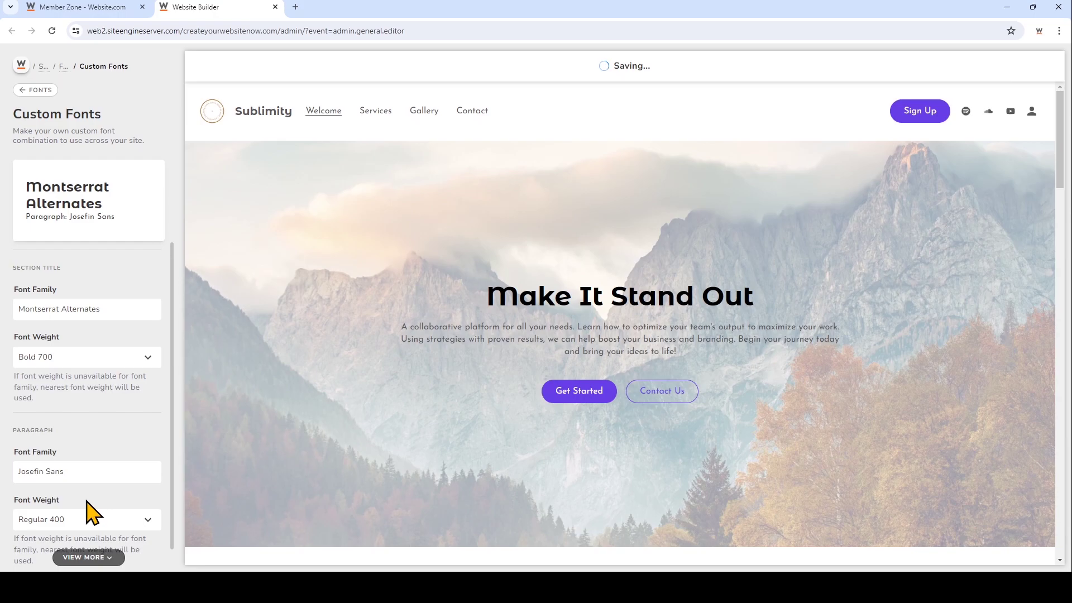
scroll(134, 432, down, 1)
- Set the paragraph font to Cabin, saved, with weight Regular 400
click(143, 458)
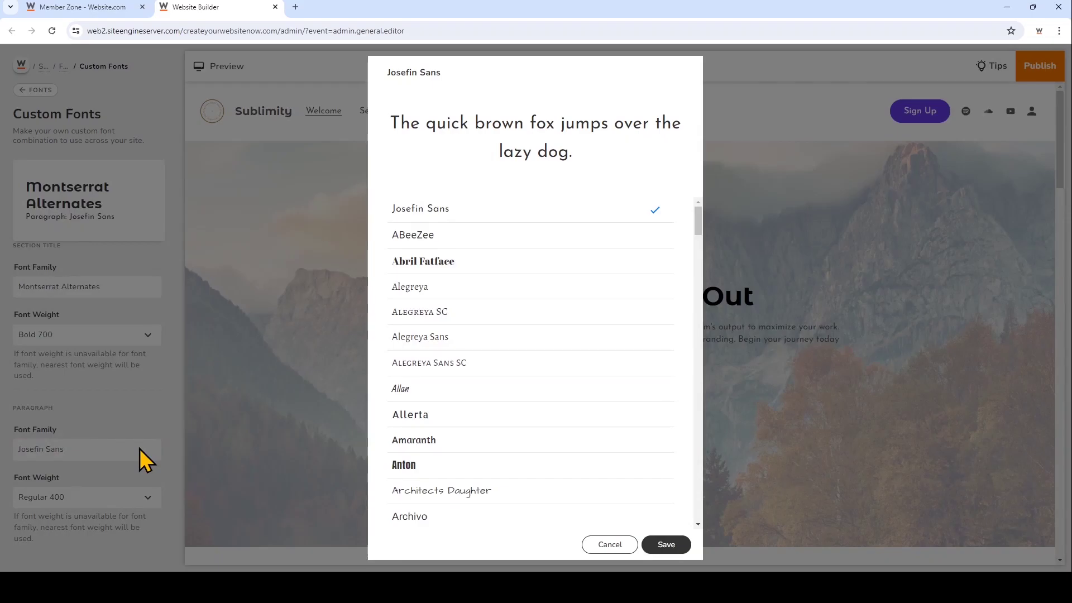
scroll(558, 366, down, 4)
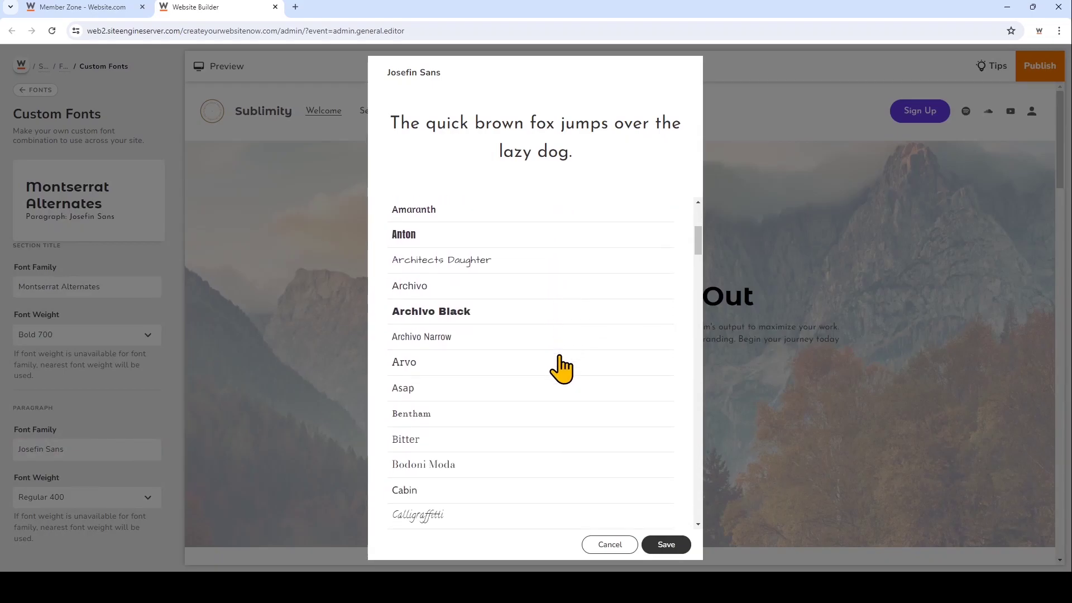
scroll(561, 368, down, 3)
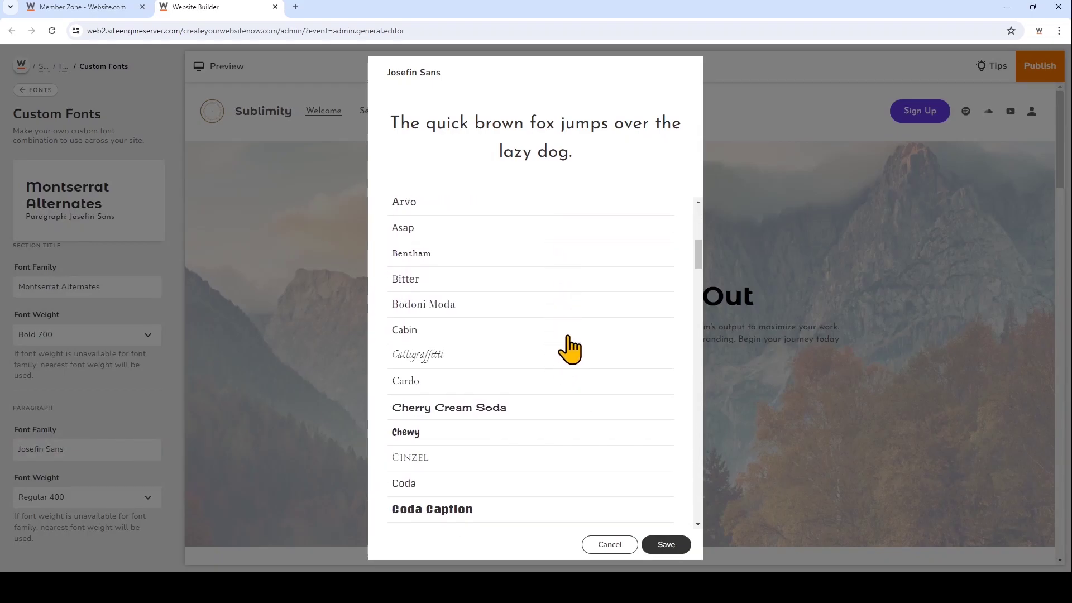
click(564, 334)
click(666, 544)
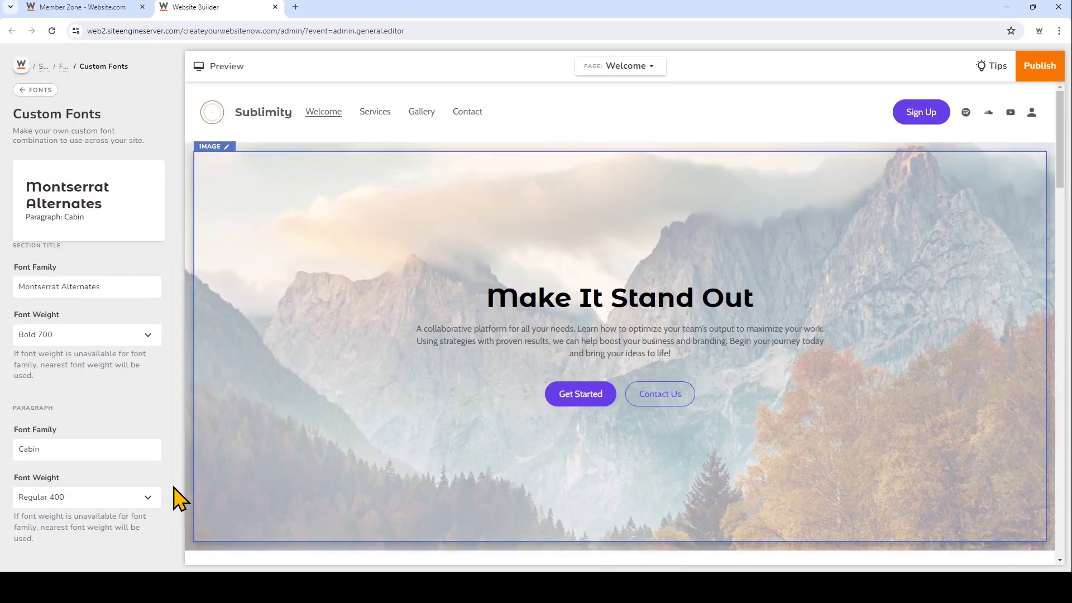
click(145, 494)
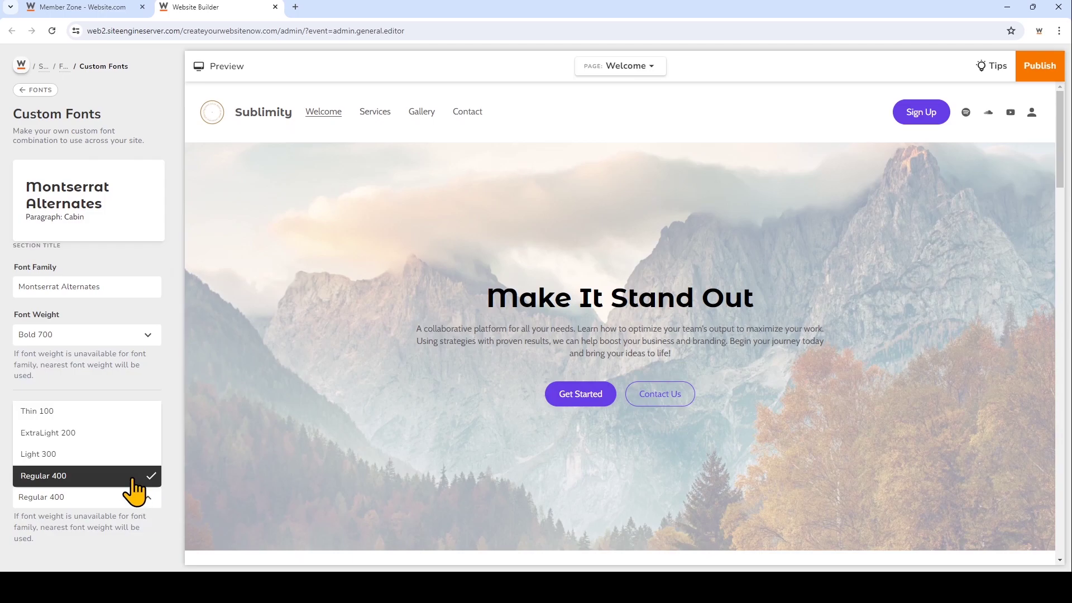
click(134, 479)
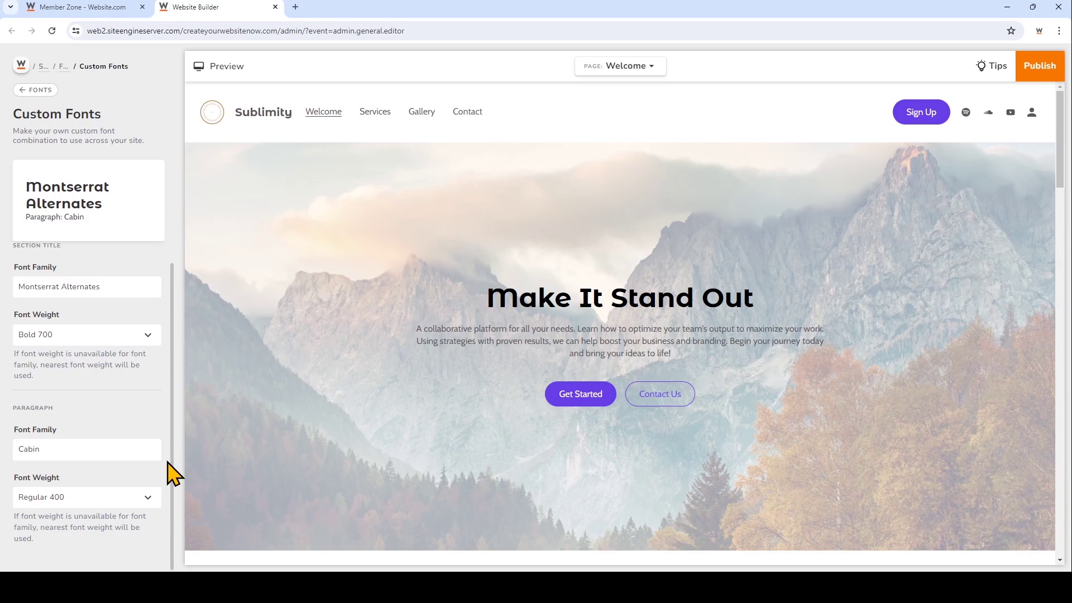
- Apply the Alegreya Sans / Lato font pack after trying Abril Fatface, then recheck Site Fonts
click(38, 90)
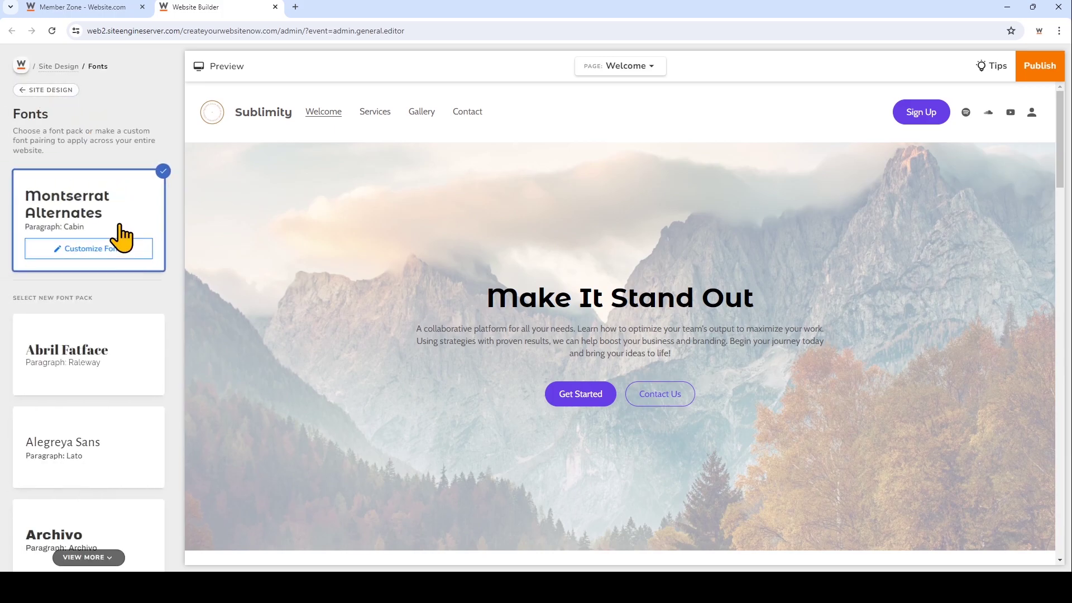
click(123, 352)
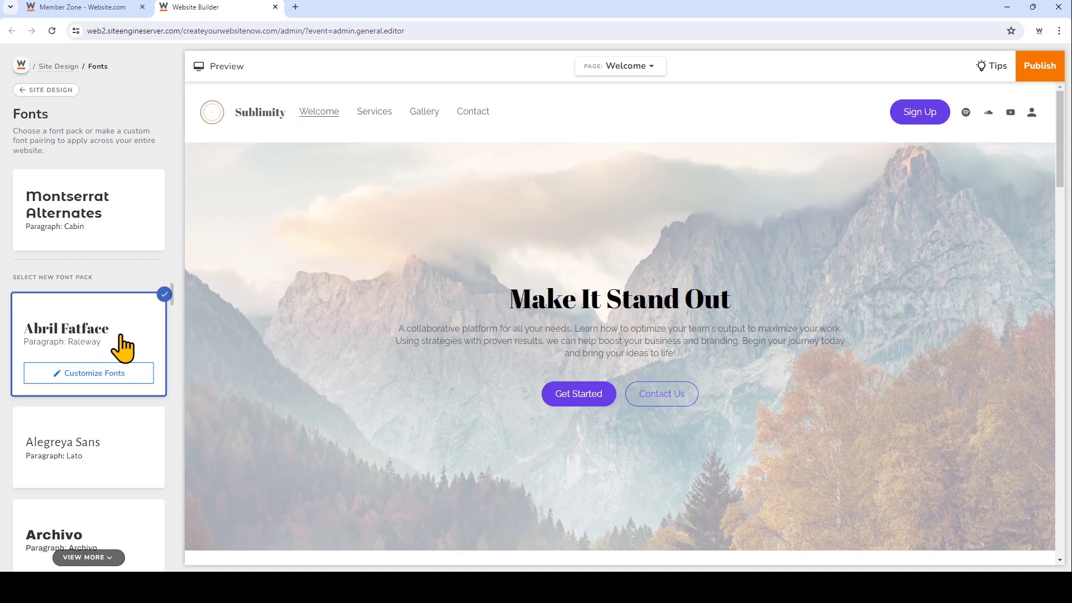
click(127, 442)
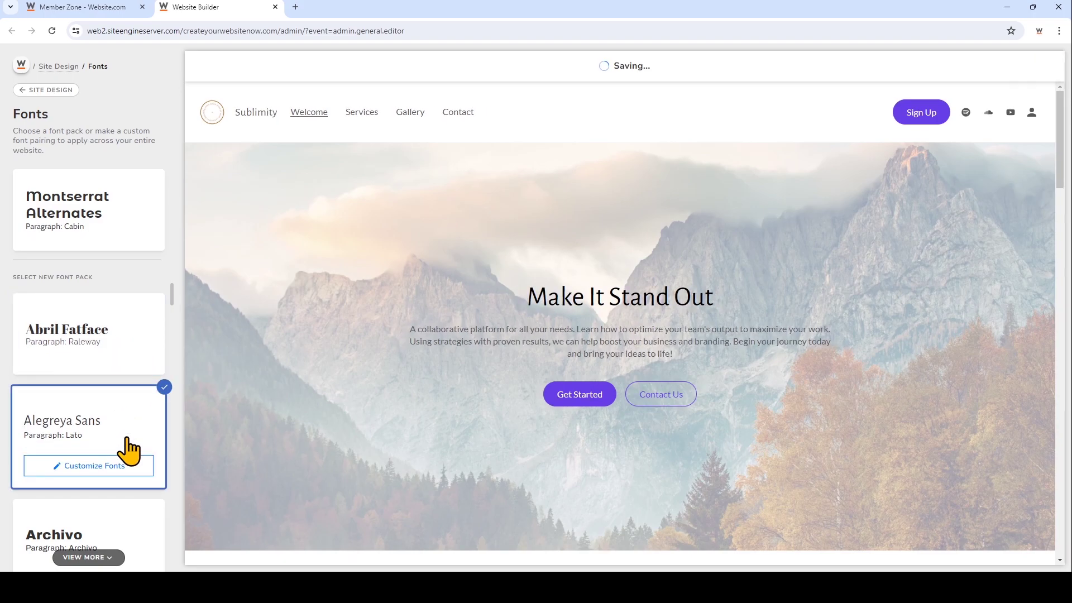
click(50, 90)
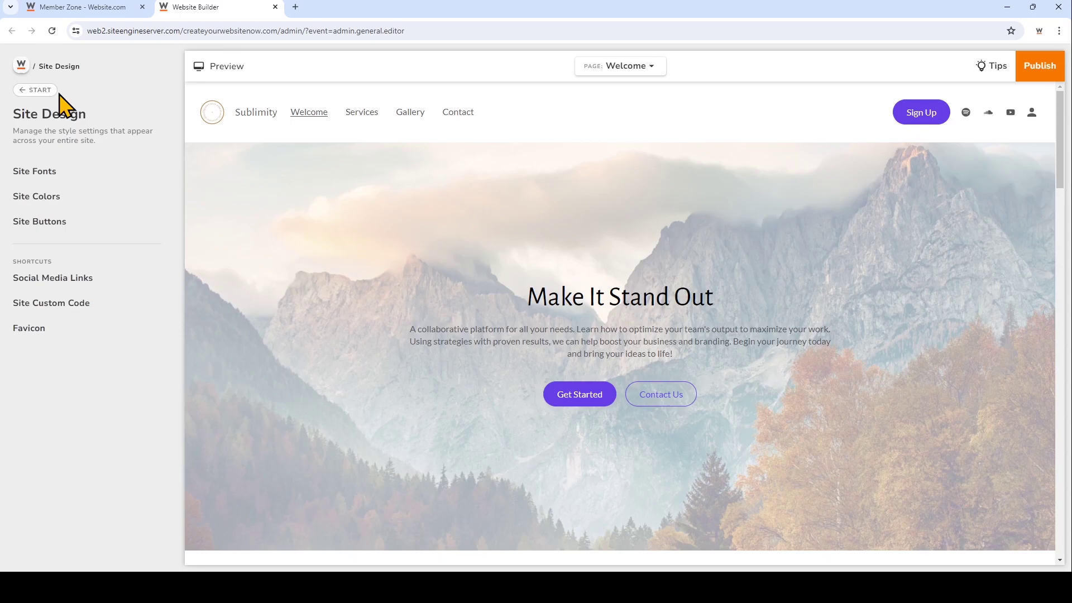
click(100, 177)
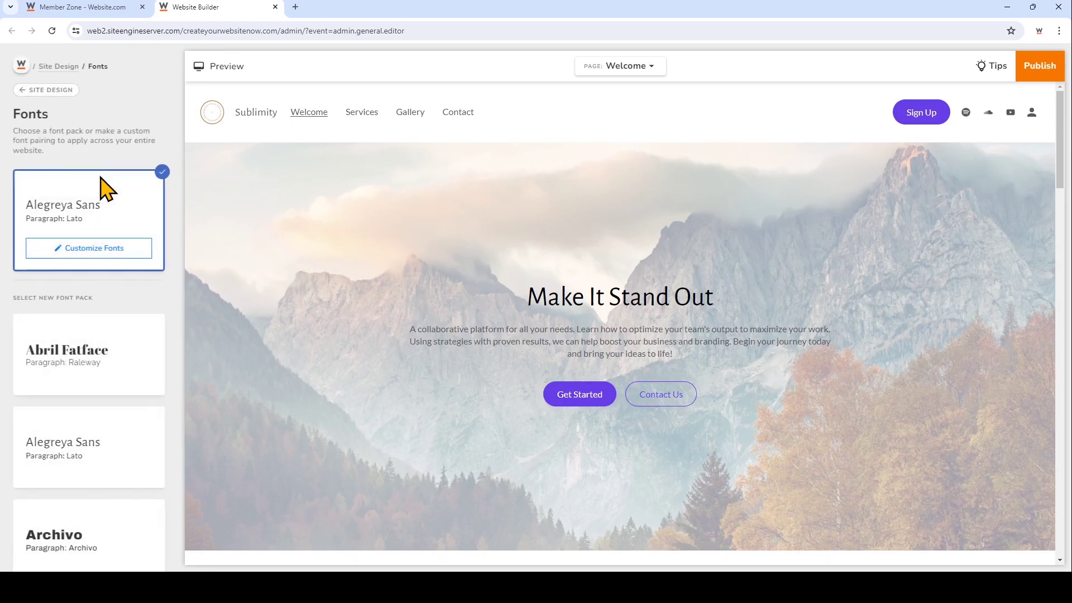